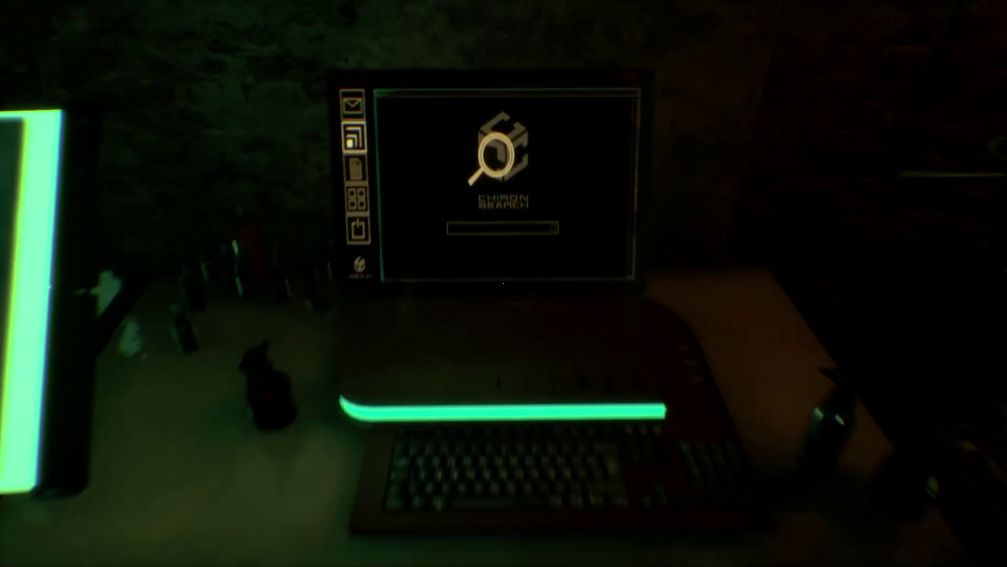
Use the desk computer and read the RE: REINSTATEMENT email in the Mail app.
{"action": "key", "text": "e"}
{"action": "left_click", "coordinate": [185, 95]}
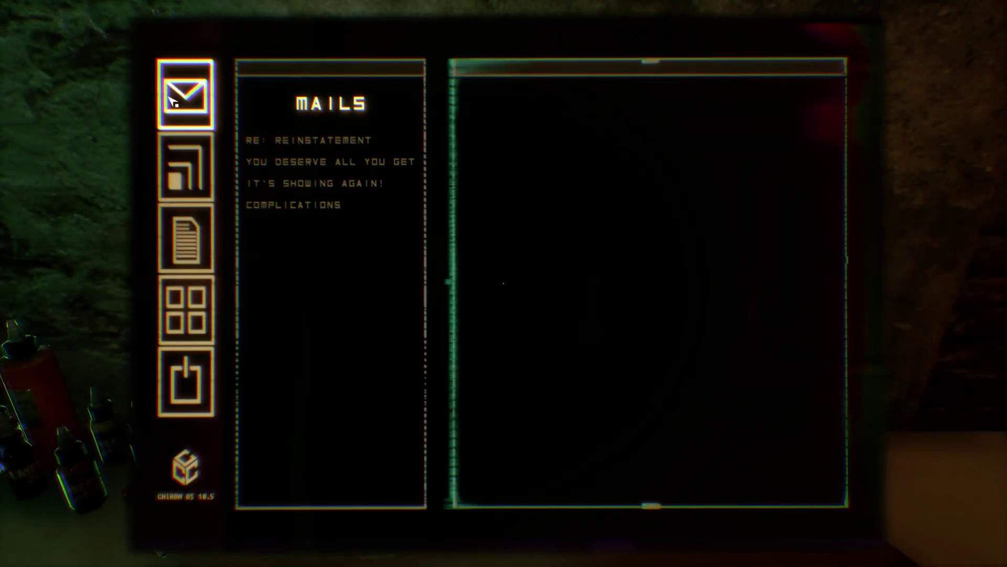
{"action": "left_click", "coordinate": [331, 140]}
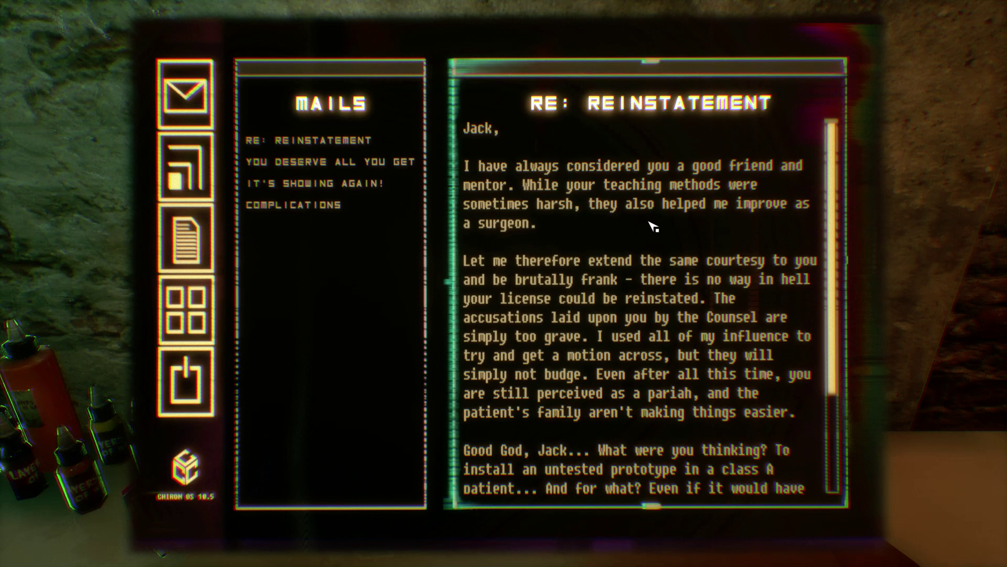
{"action": "scroll", "coordinate": [652, 227], "scroll_direction": "down", "scroll_amount": 3}
{"action": "scroll", "coordinate": [651, 226], "scroll_direction": "down", "scroll_amount": 4}
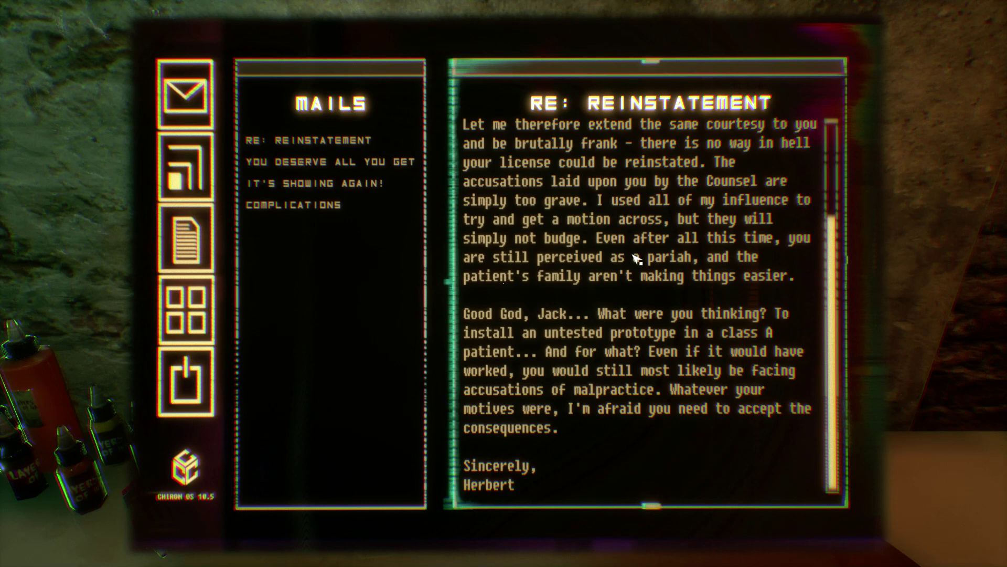
Read the IT'S SHOWING AGAIN! and YOU DESERVE ALL YOU GET emails.
{"action": "left_click", "coordinate": [299, 182]}
{"action": "left_click", "coordinate": [314, 161]}
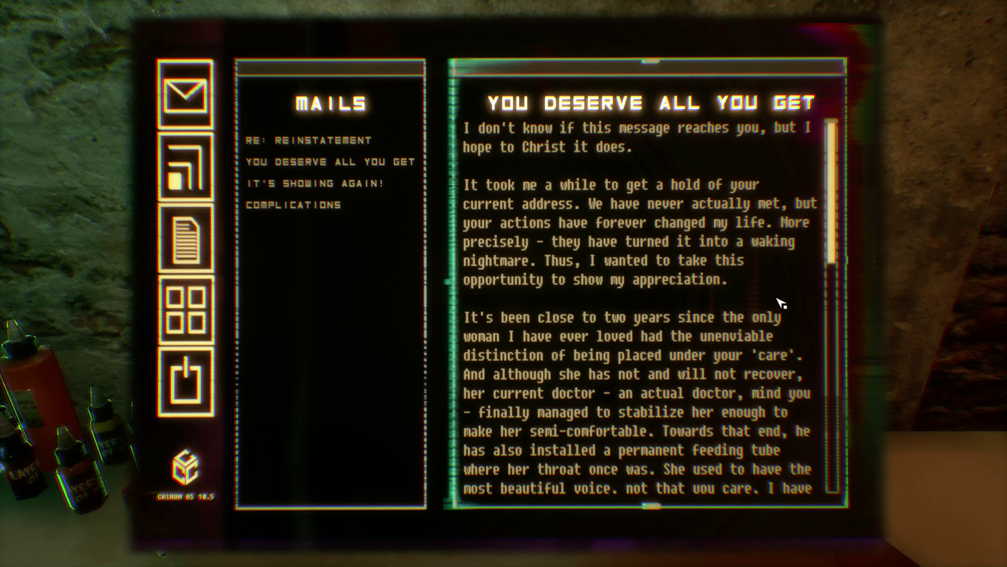
{"action": "scroll", "coordinate": [781, 303], "scroll_direction": "down", "scroll_amount": 3}
{"action": "scroll", "coordinate": [781, 302], "scroll_direction": "down", "scroll_amount": 2}
{"action": "scroll", "coordinate": [781, 303], "scroll_direction": "down", "scroll_amount": 2}
{"action": "scroll", "coordinate": [782, 303], "scroll_direction": "down", "scroll_amount": 2}
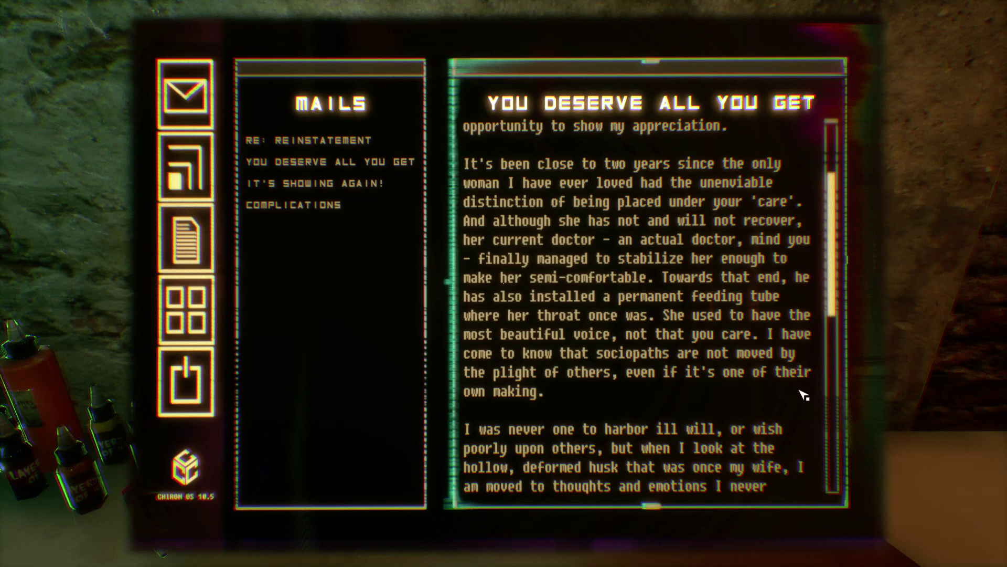
{"action": "scroll", "coordinate": [803, 395], "scroll_direction": "down", "scroll_amount": 1}
{"action": "scroll", "coordinate": [803, 395], "scroll_direction": "down", "scroll_amount": 2}
{"action": "scroll", "coordinate": [802, 395], "scroll_direction": "down", "scroll_amount": 1}
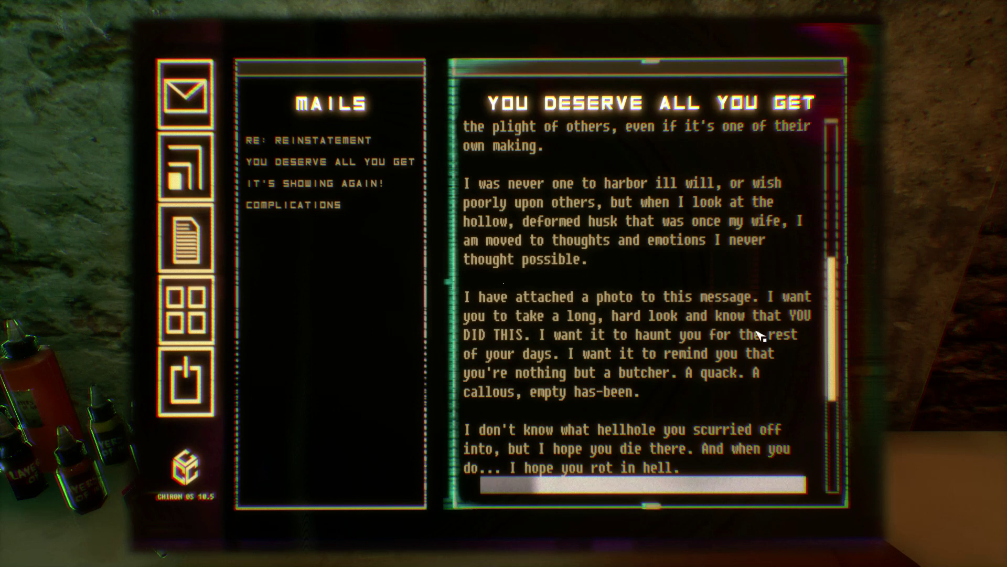
{"action": "scroll", "coordinate": [758, 336], "scroll_direction": "down", "scroll_amount": 3}
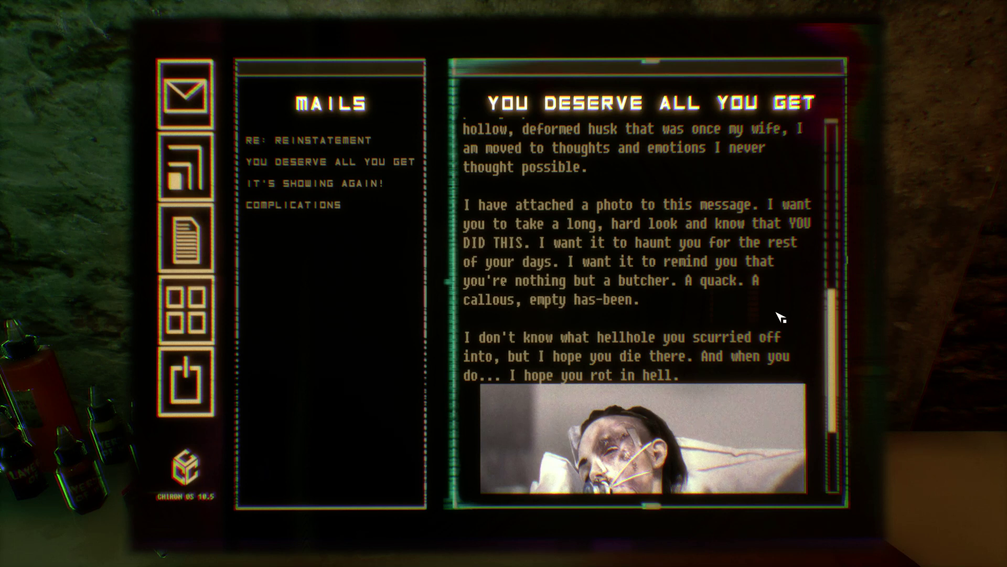
{"action": "scroll", "coordinate": [780, 317], "scroll_direction": "down", "scroll_amount": 1}
{"action": "scroll", "coordinate": [779, 317], "scroll_direction": "down", "scroll_amount": 2}
{"action": "scroll", "coordinate": [779, 317], "scroll_direction": "down", "scroll_amount": 2}
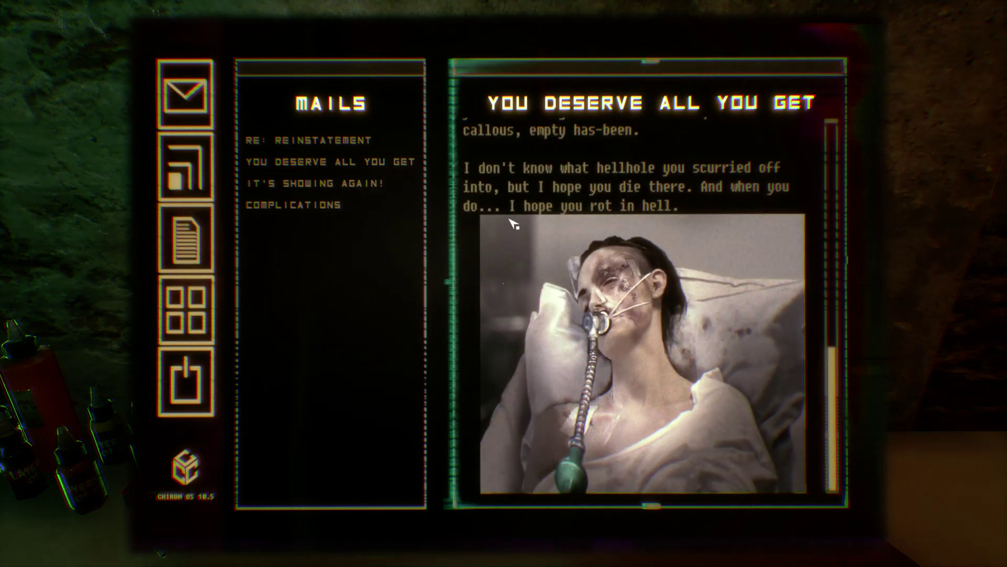
Read the IT'S SHOWING AGAIN! and COMPLICATIONS emails, then step away from the computer.
{"action": "left_click", "coordinate": [313, 184]}
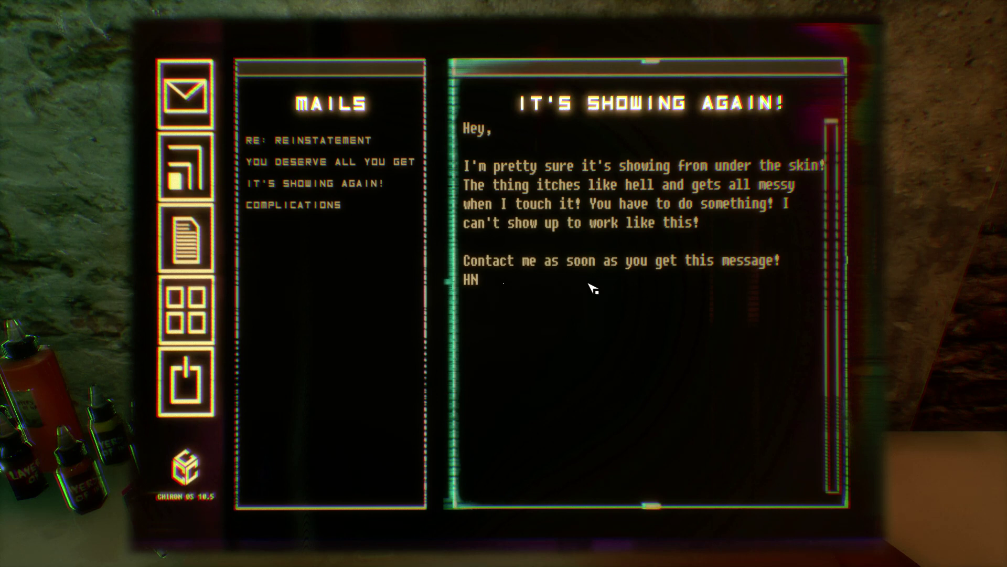
{"action": "left_click", "coordinate": [294, 204]}
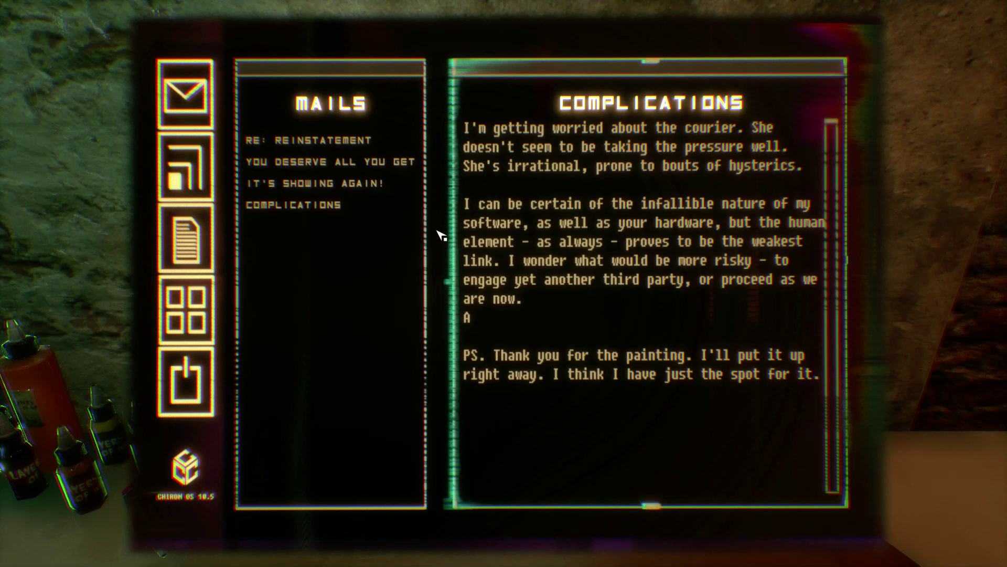
{"action": "left_click", "coordinate": [185, 166]}
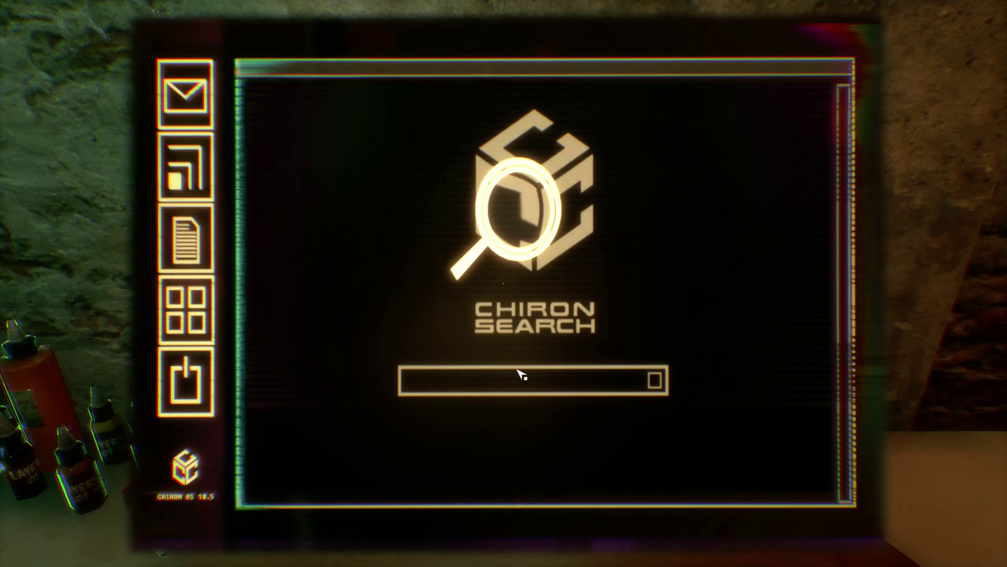
{"action": "key", "text": "Escape"}
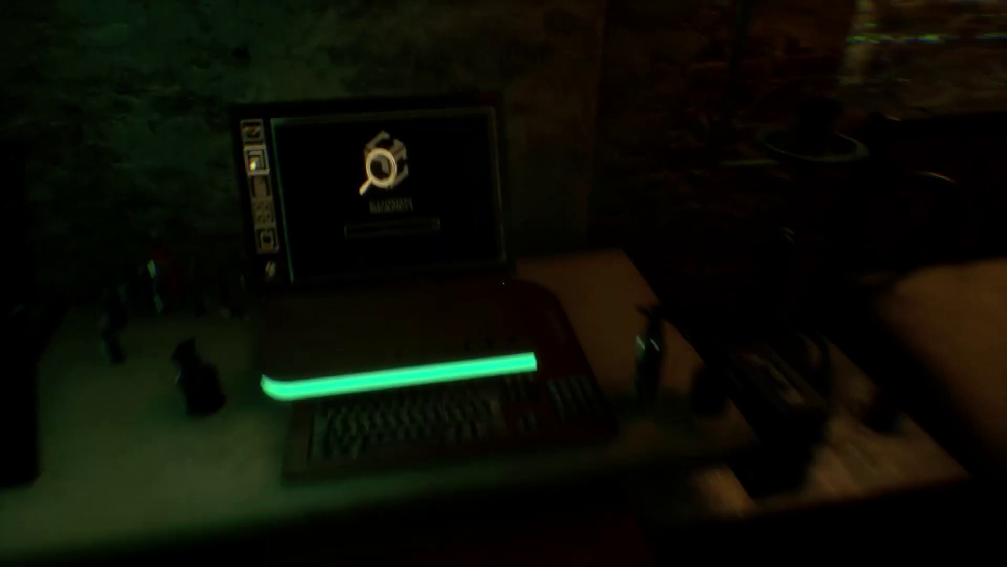
Check the computer's empty Programs list and log off back to the room.
{"action": "left_click", "coordinate": [504, 282]}
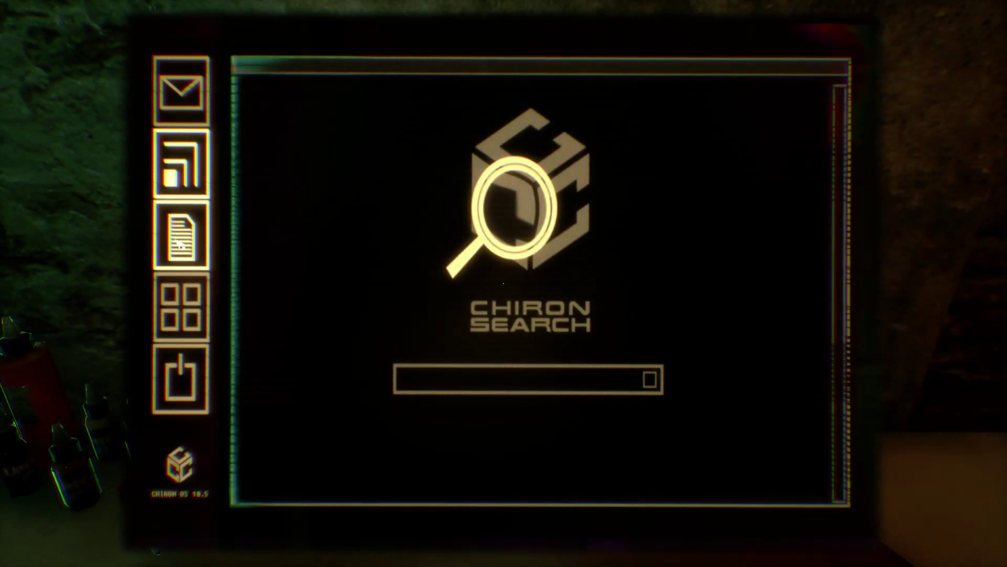
{"action": "left_click", "coordinate": [181, 235]}
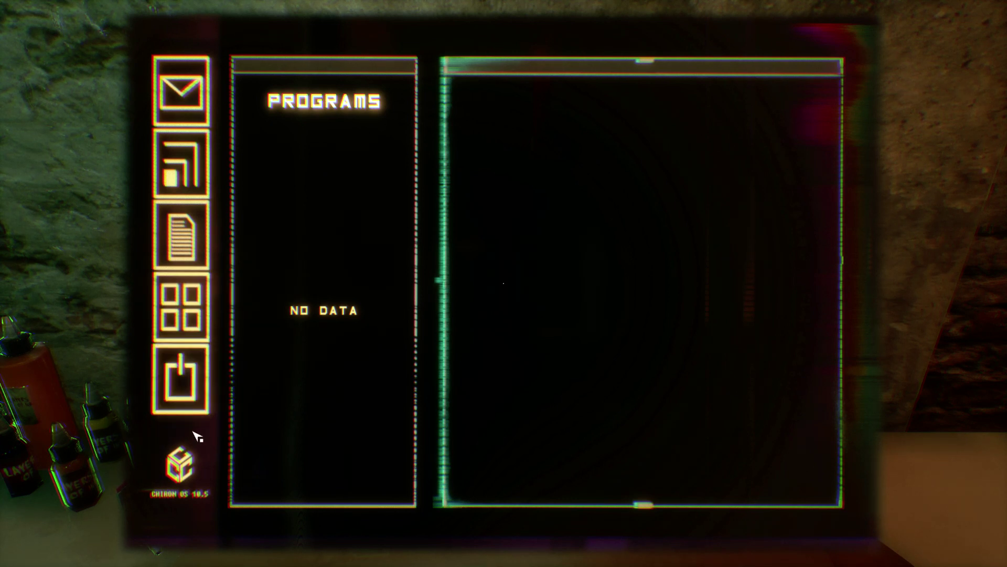
{"action": "left_click", "coordinate": [184, 396]}
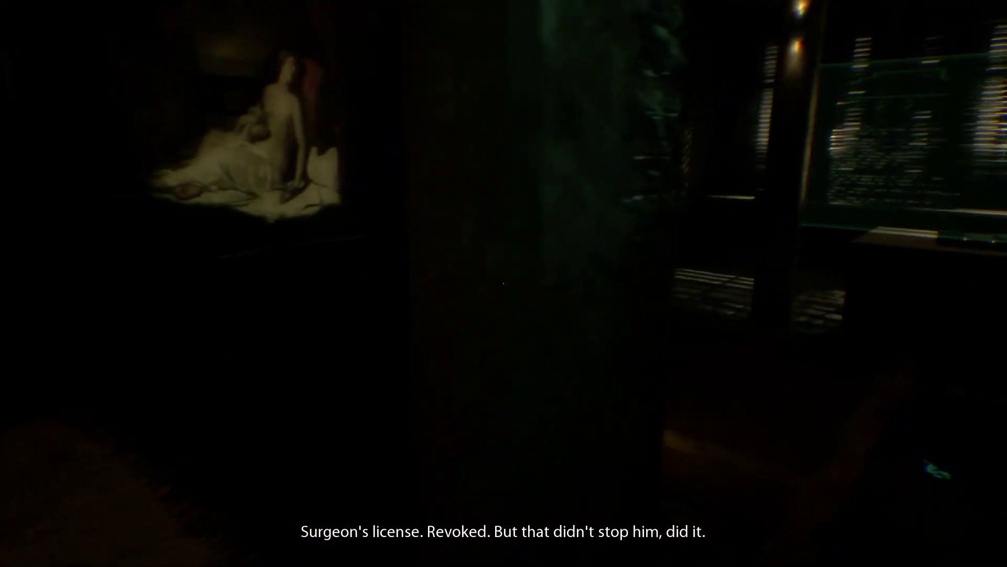
Walk to the desk and look into the open drawer.
{"action": "key", "text": "w"}
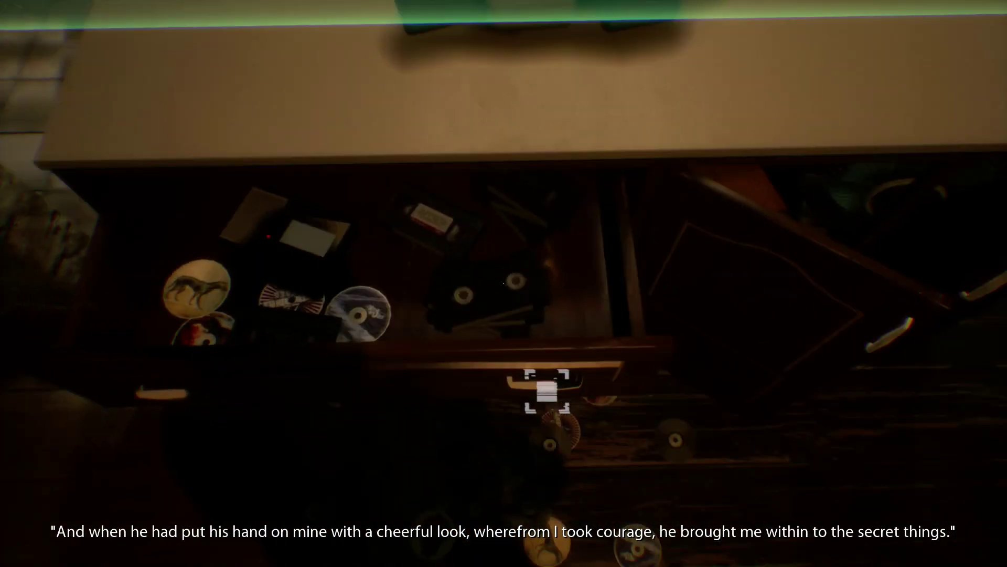
{"action": "key", "text": "w"}
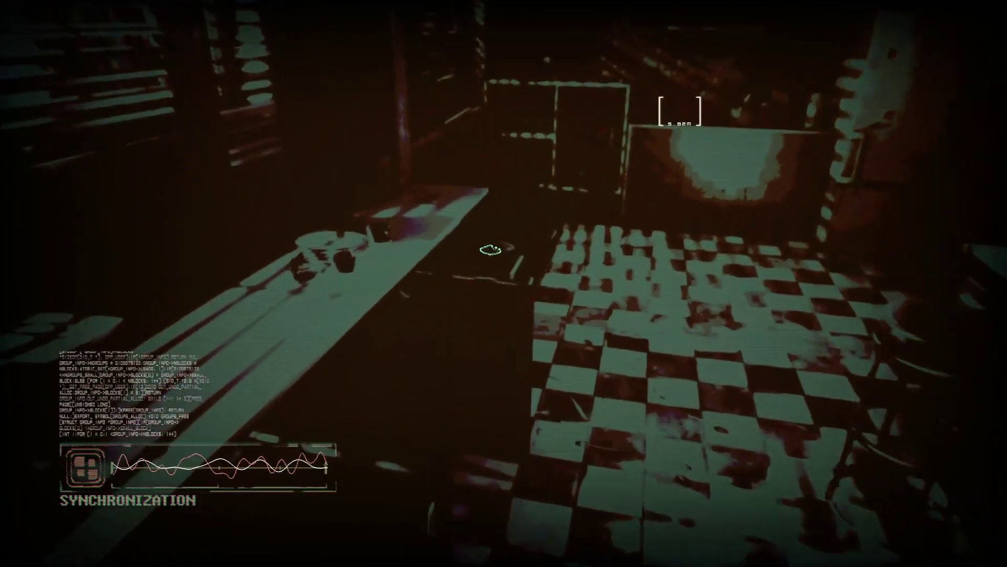
Scan the bag of pills for details.
{"action": "key", "text": "e"}
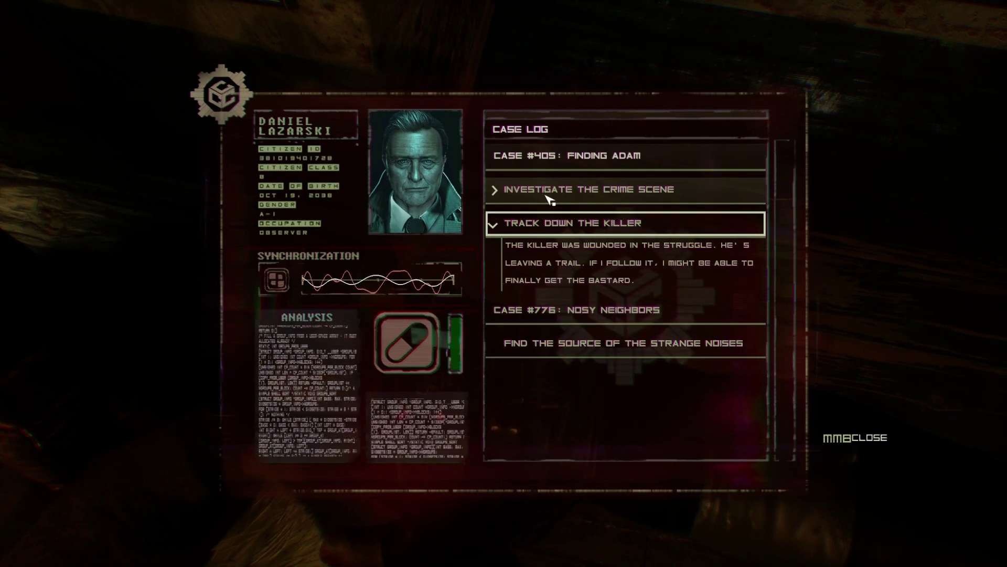
Close the case log and resume play.
{"action": "key", "text": "Escape"}
{"action": "key", "text": "Escape"}
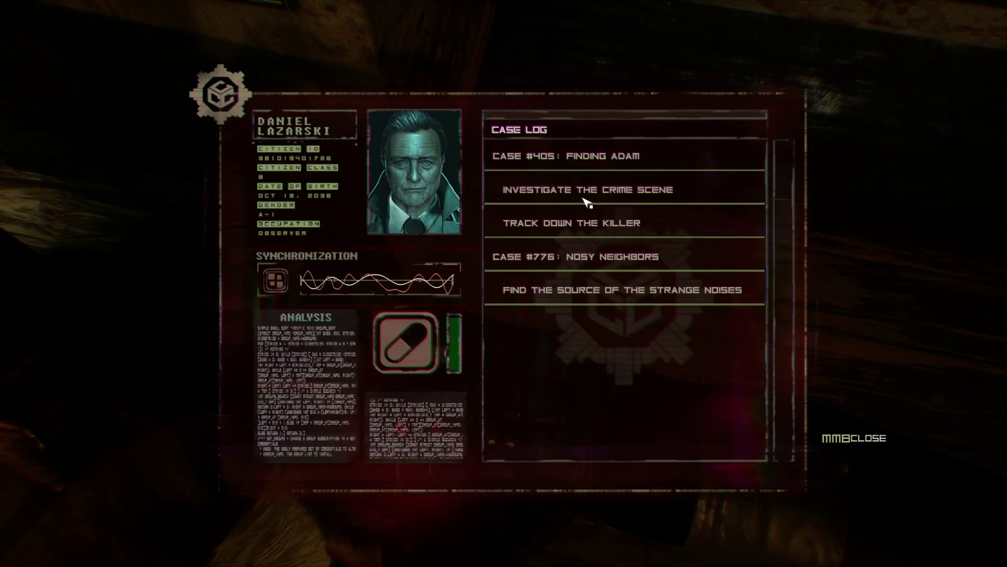
{"action": "middle_click", "coordinate": [586, 202]}
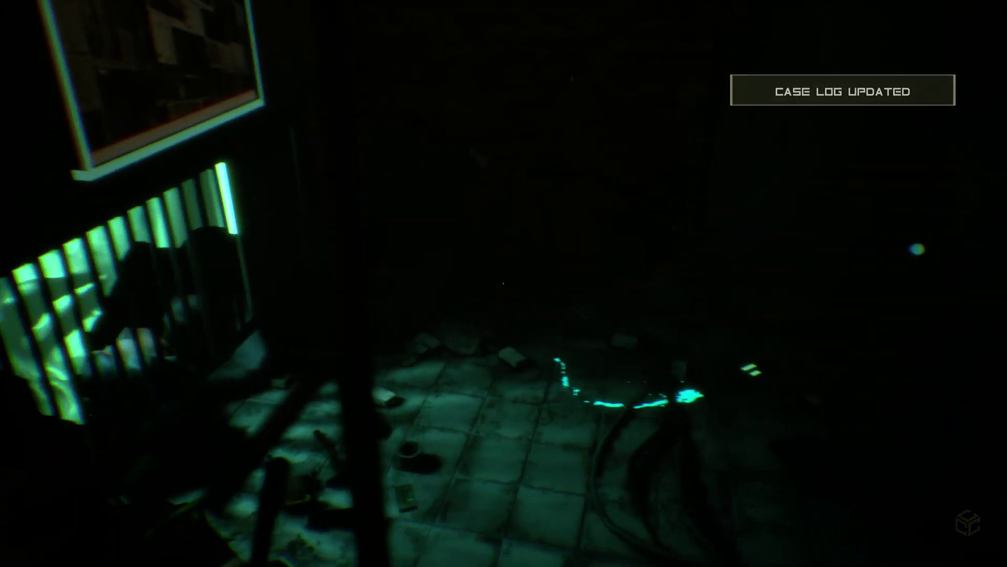
Switch on the scanning vision to follow the green trail.
{"action": "key", "text": "q"}
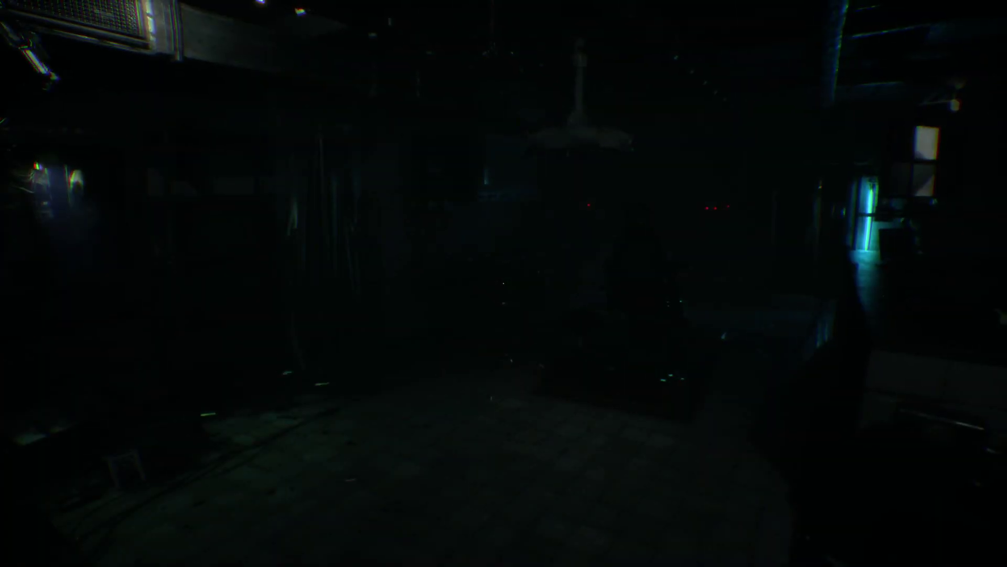
{"action": "key", "text": "w"}
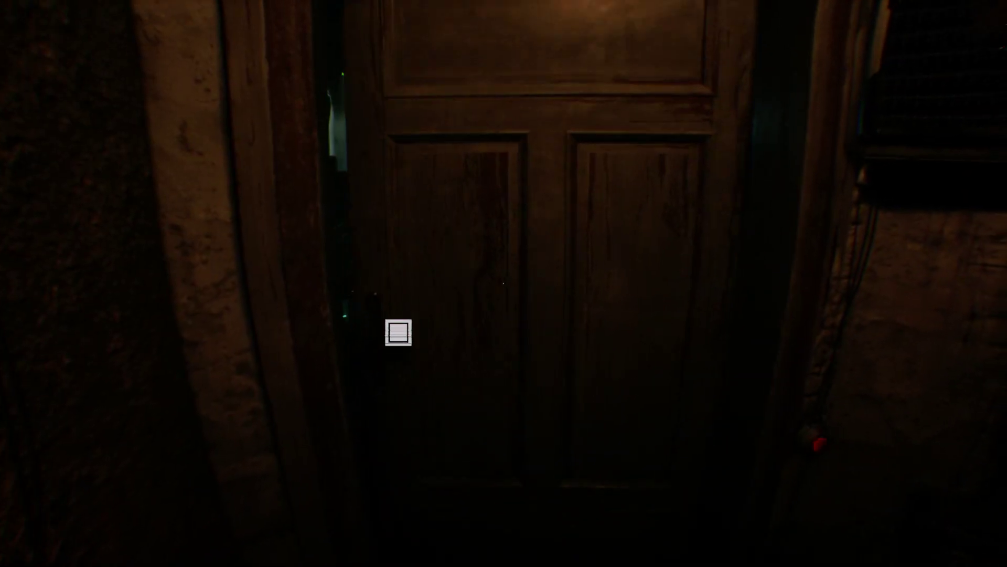
Open the dark wooden door and approach the keypad doors.
{"action": "left_click", "coordinate": [399, 328]}
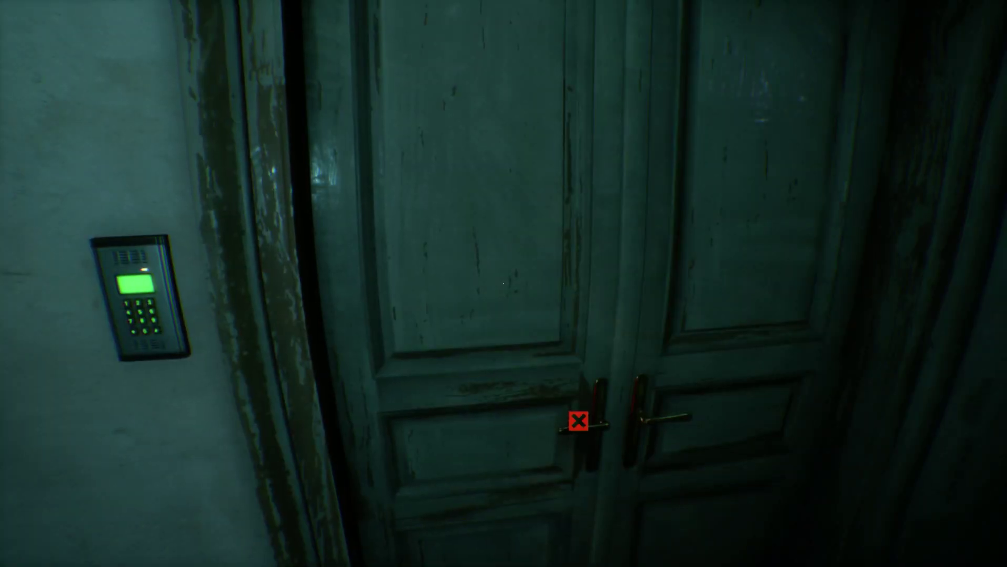
Try a code beginning 20 on the door keypad, then quit the keypad.
{"action": "key", "text": "e"}
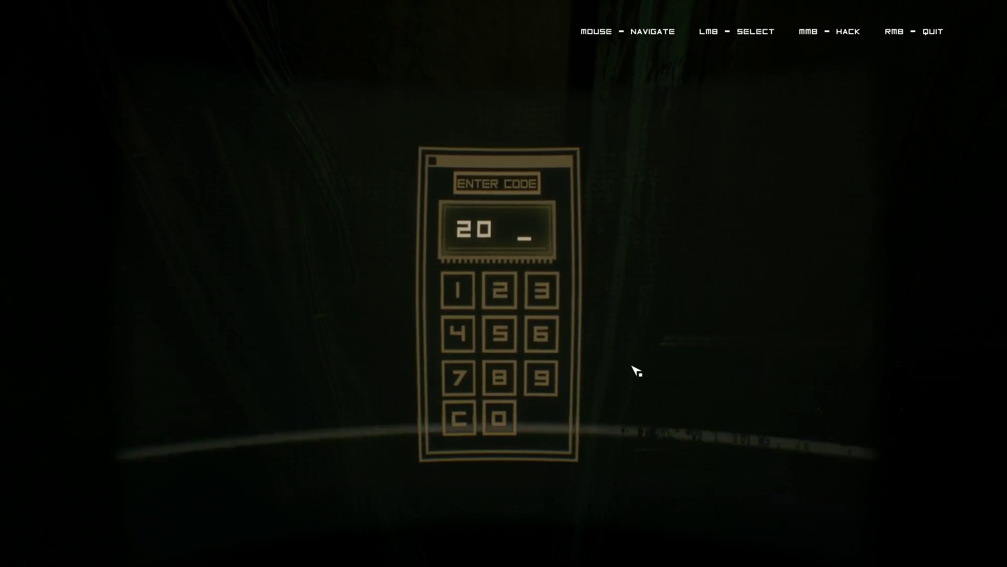
{"action": "key", "text": "Escape"}
{"action": "key", "text": "Escape"}
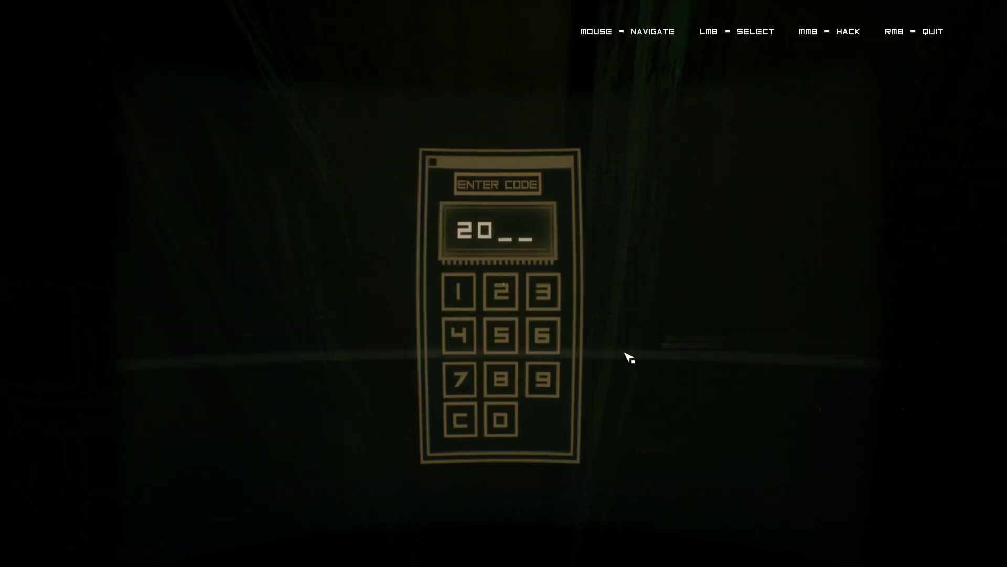